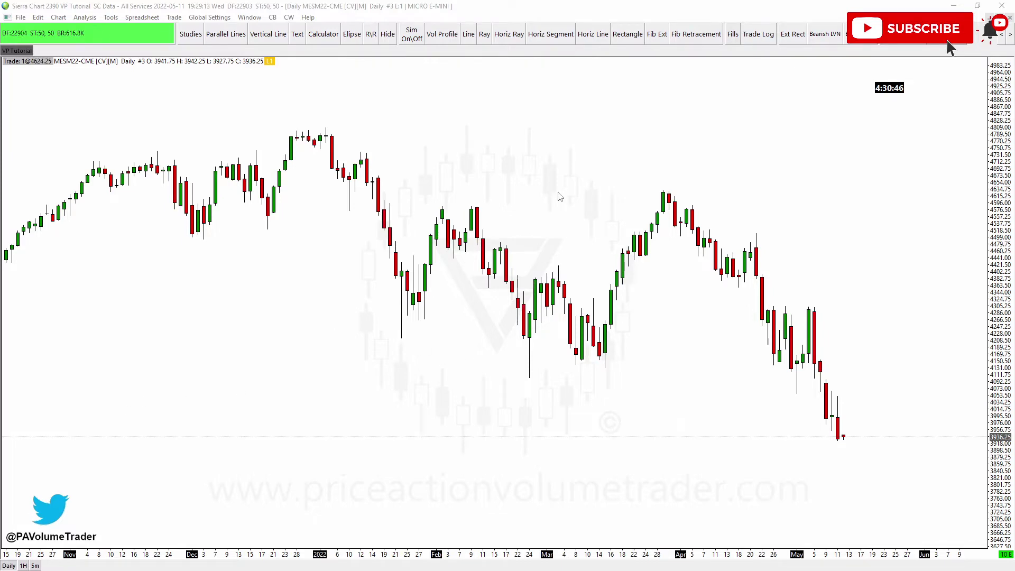
# Pan and zoom the daily MESM22 chart to inspect the recent candles
pyautogui.moveTo(562, 198); pyautogui.dragTo(581, 182)
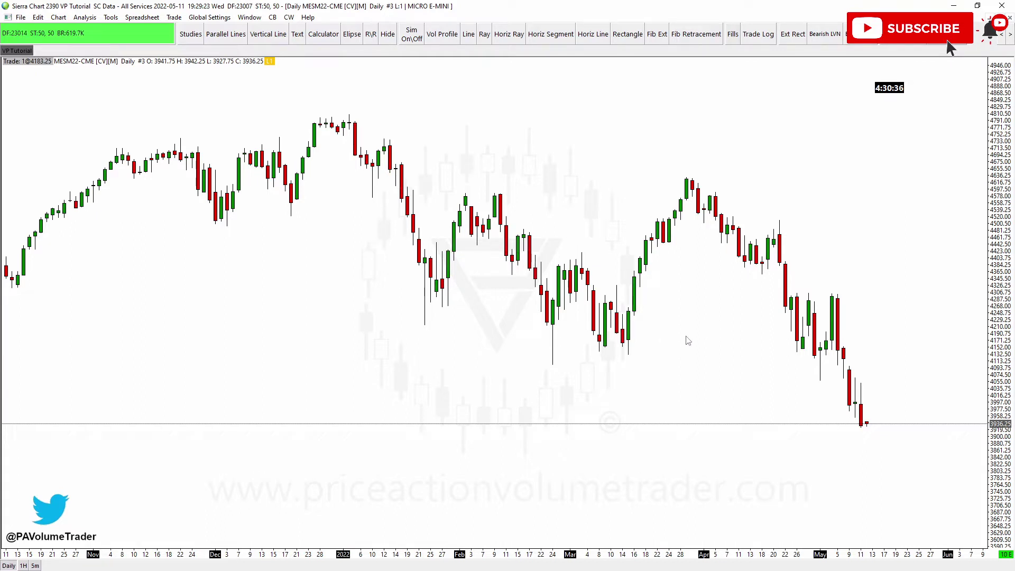
pyautogui.moveTo(703, 313); pyautogui.dragTo(715, 331)
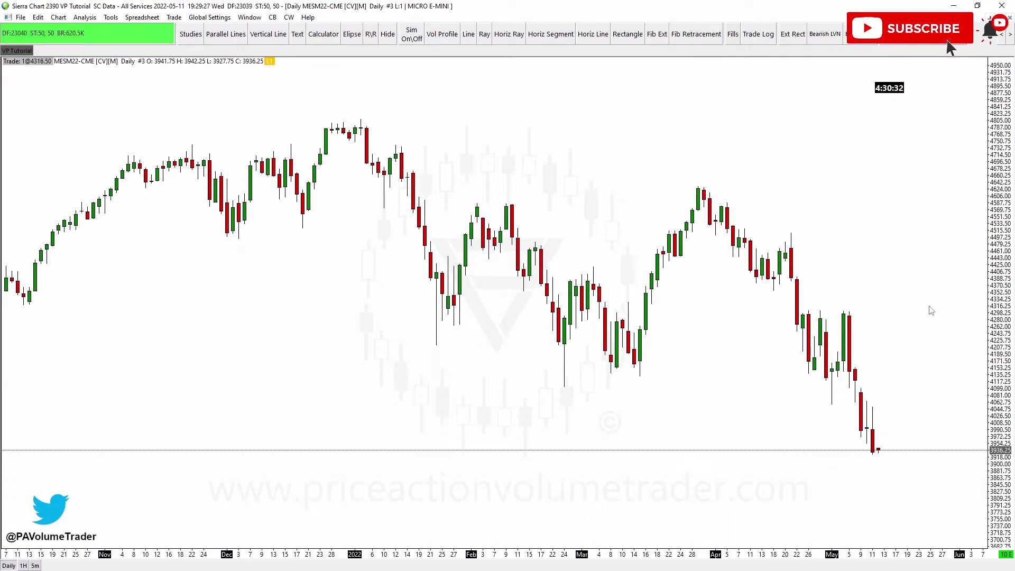
pyautogui.moveTo(929, 308); pyautogui.dragTo(916, 297)
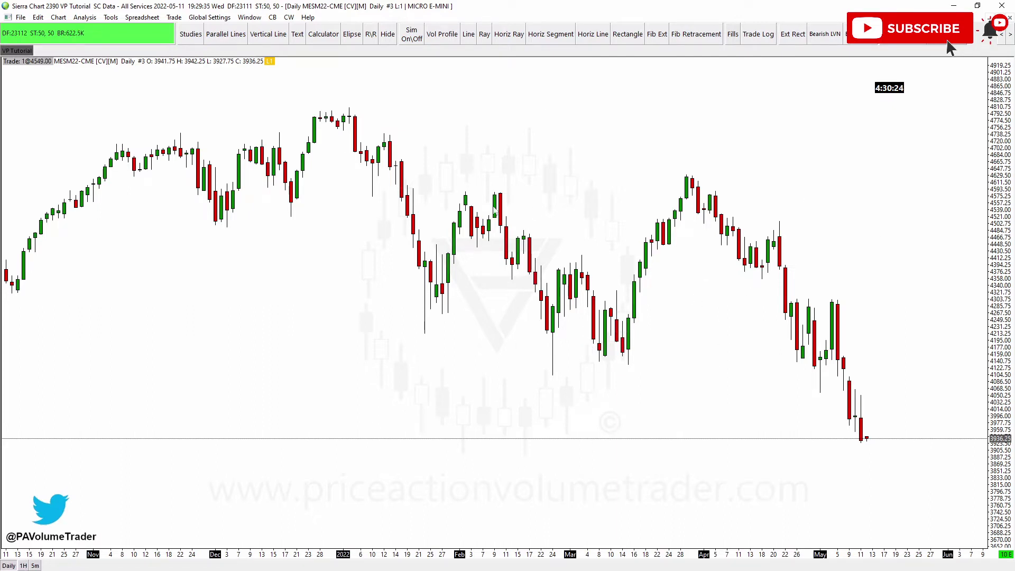
pyautogui.moveTo(709, 324)
pyautogui.mouseDown()
pyautogui.moveTo(709, 306)
pyautogui.moveTo(713, 315)
pyautogui.mouseUp()
pyautogui.scroll(1, 713, 313)
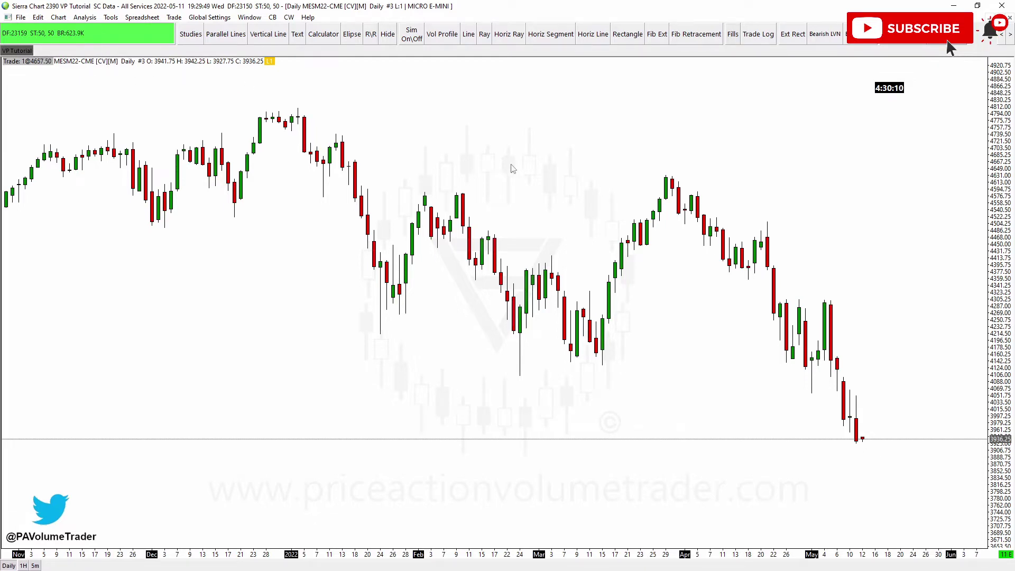
pyautogui.moveTo(512, 168); pyautogui.dragTo(567, 172)
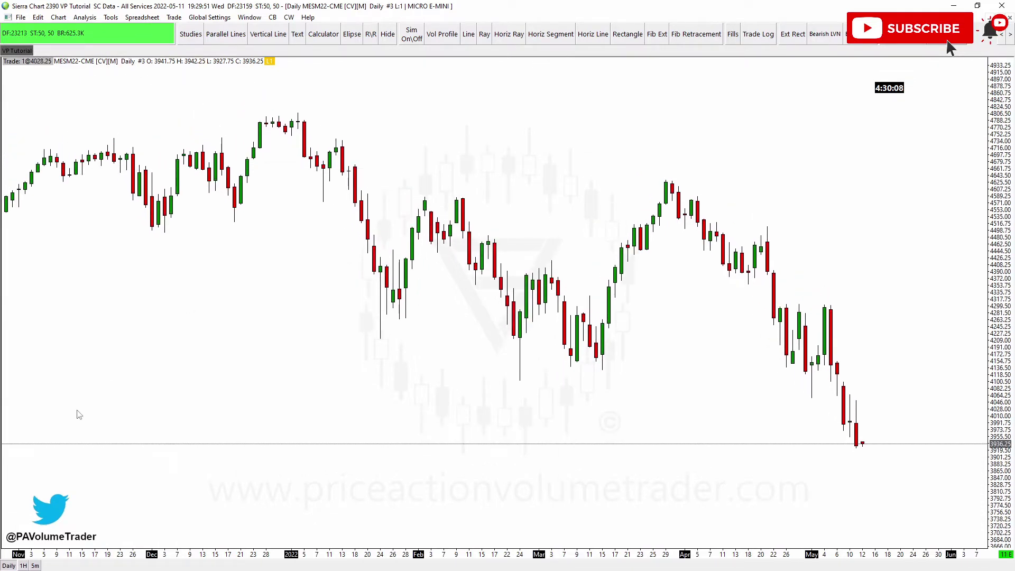
# Compare the chart at 60-minute and 5-minute bars, settling on 60-minute
pyautogui.click(24, 566)
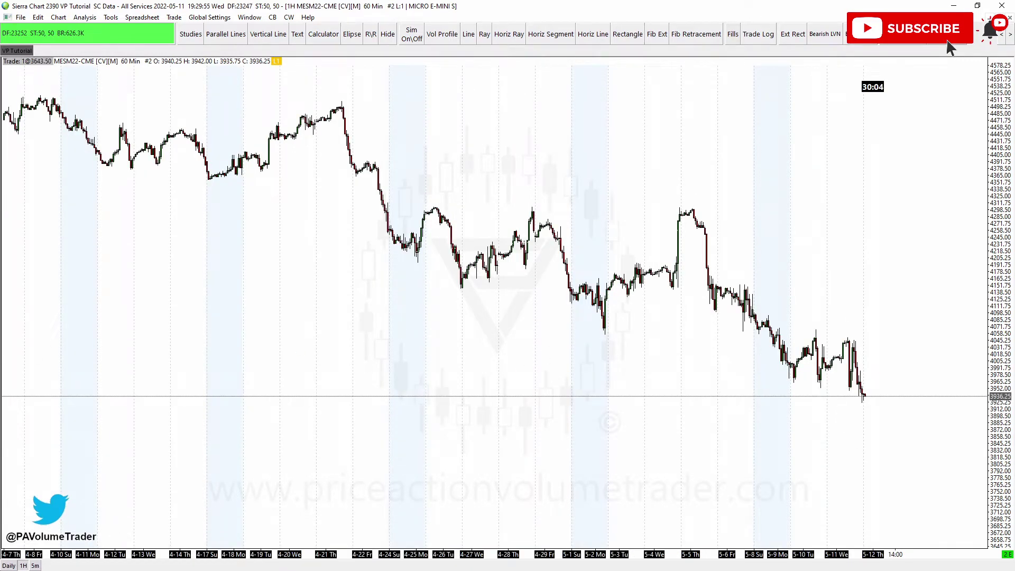
pyautogui.click(35, 566)
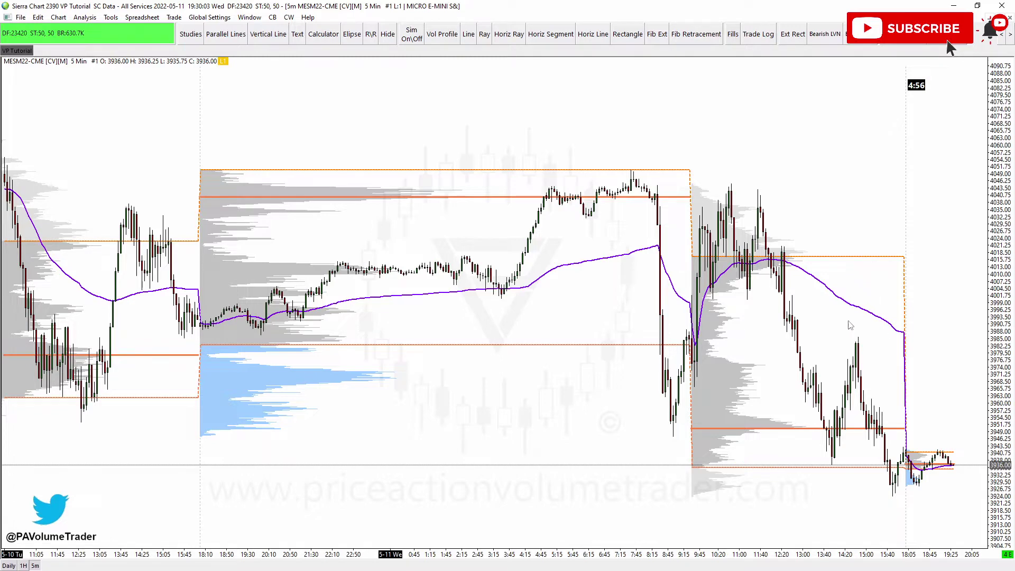
pyautogui.click(24, 565)
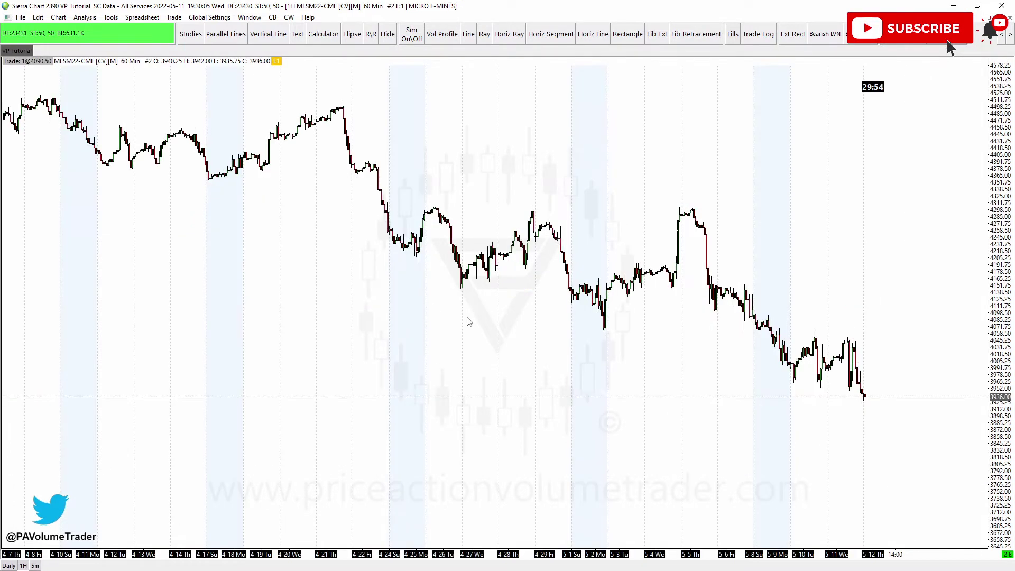
pyautogui.scroll(5, 496, 331)
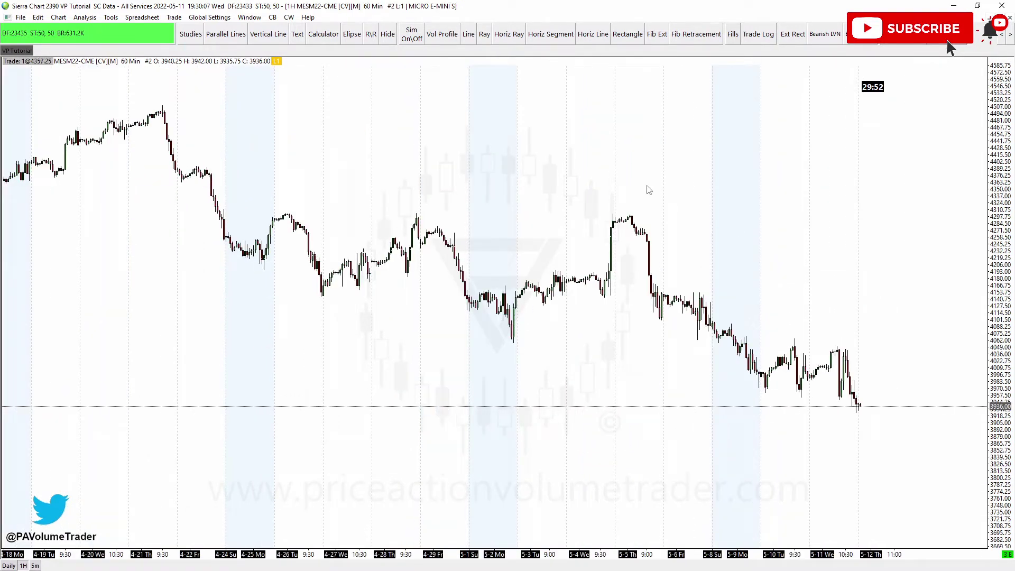
pyautogui.scroll(3, 684, 174)
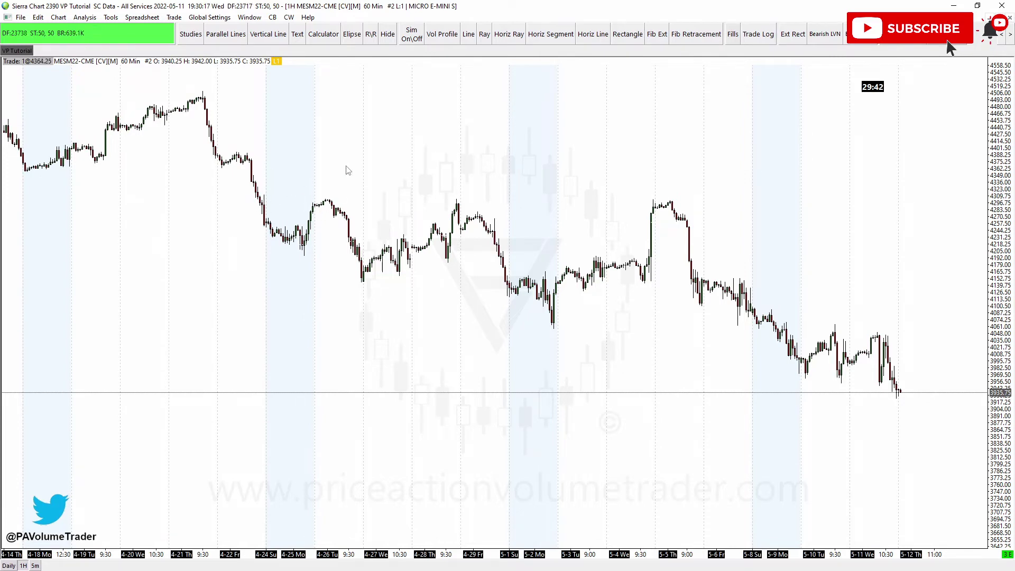
# Pan and zoom around the hourly MESM22 chart
pyautogui.moveTo(576, 156); pyautogui.dragTo(596, 168)
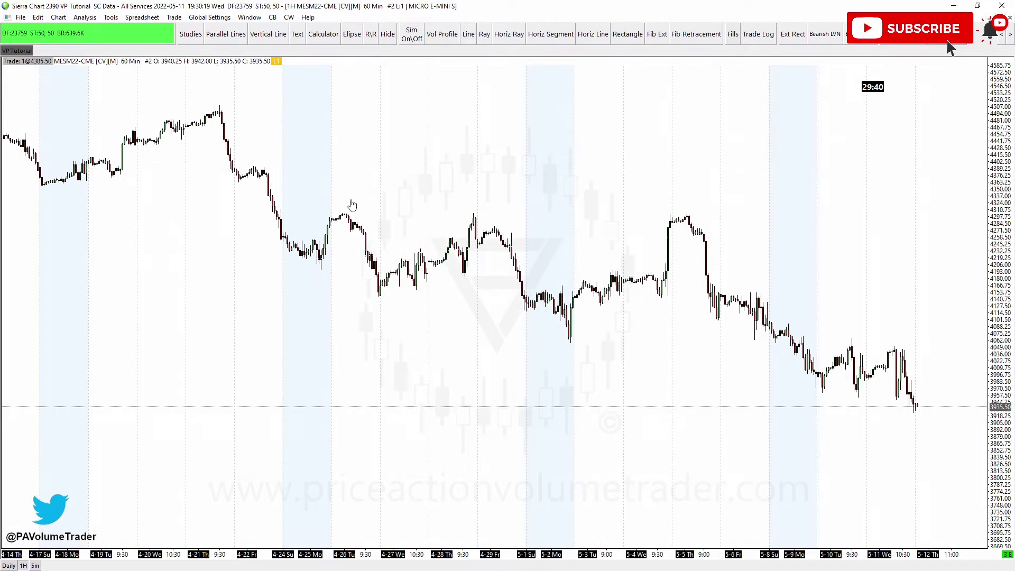
pyautogui.scroll(-1, 519, 228)
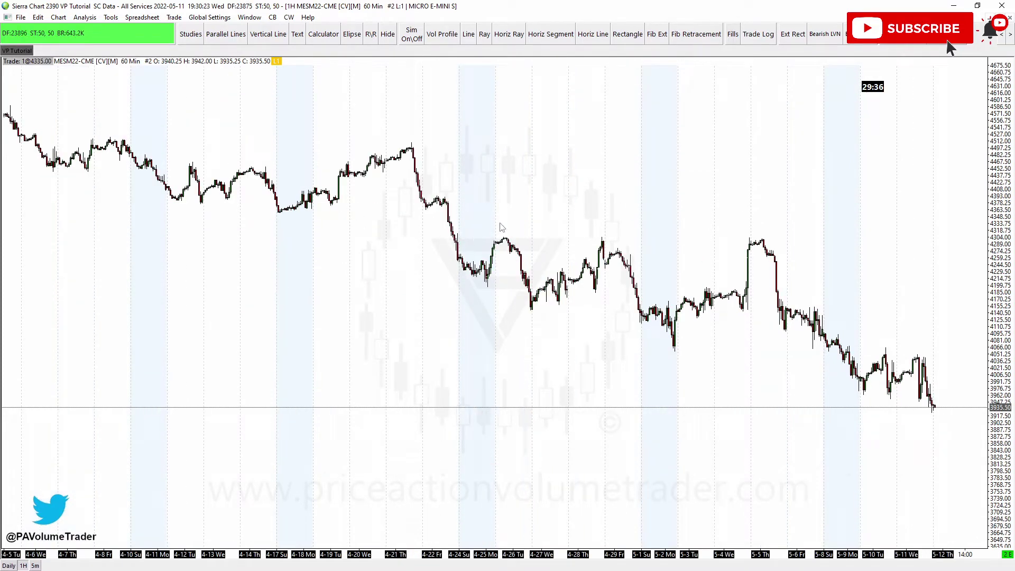
pyautogui.scroll(1, 503, 227)
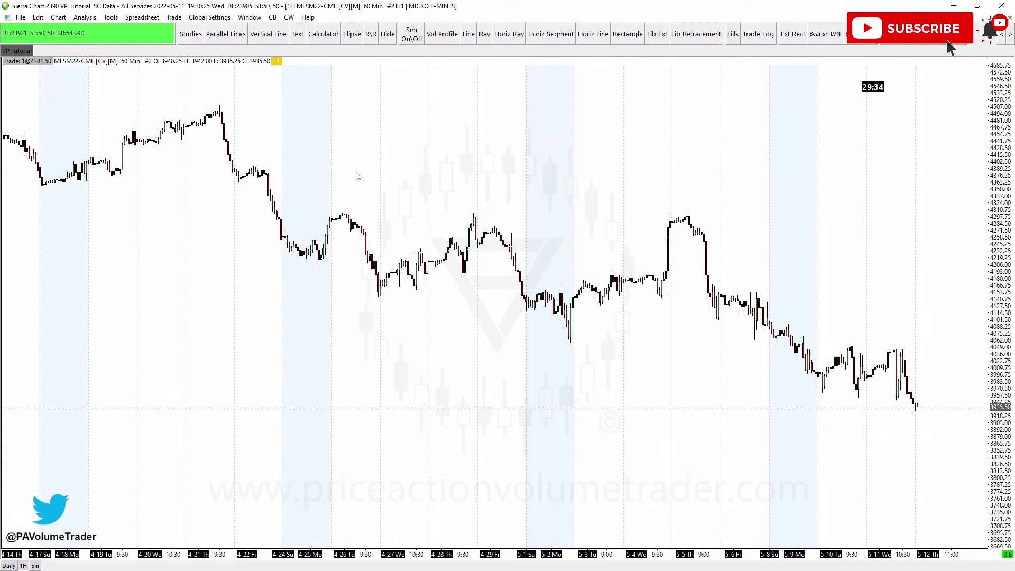
pyautogui.scroll(1, 392, 176)
pyautogui.scroll(1, 379, 169)
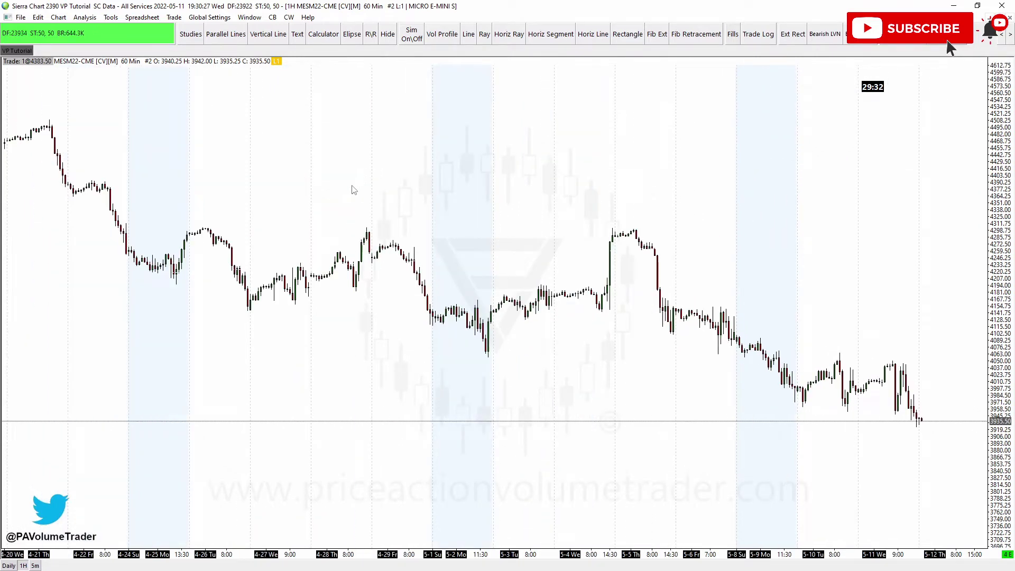
pyautogui.moveTo(354, 191); pyautogui.dragTo(351, 176)
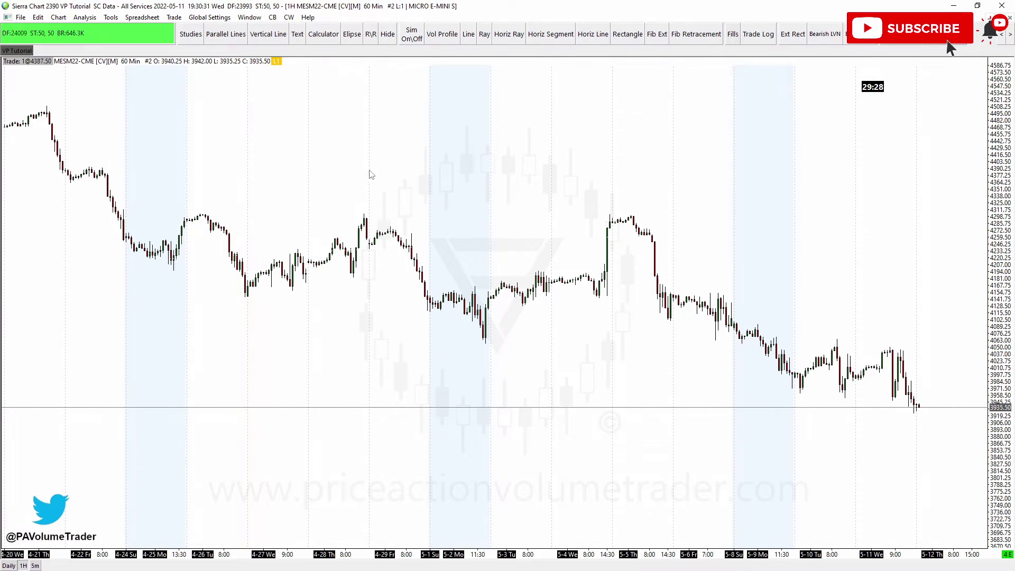
pyautogui.scroll(-2, 340, 164)
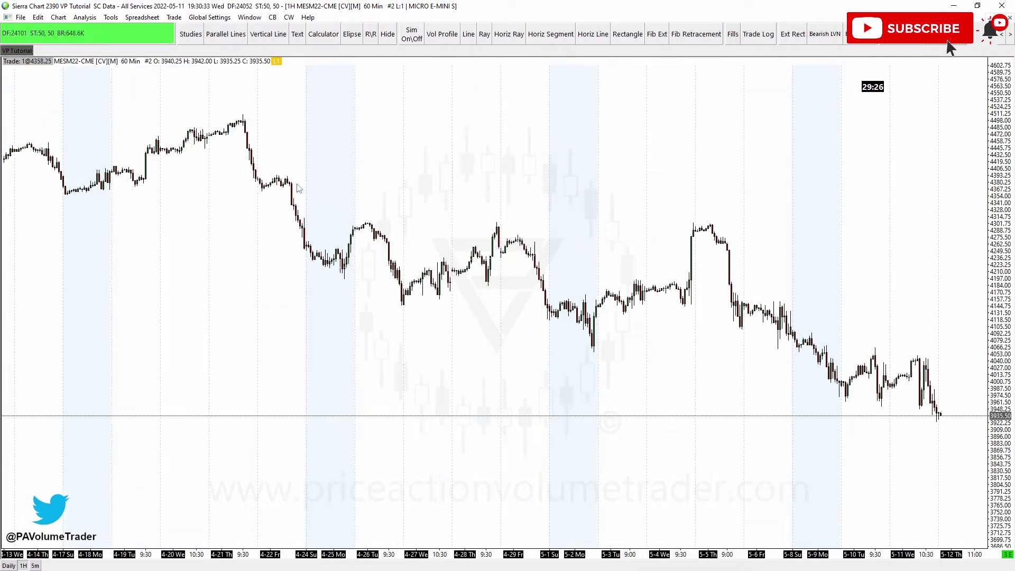
# Return to the Daily MESM22 chart
pyautogui.click(9, 565)
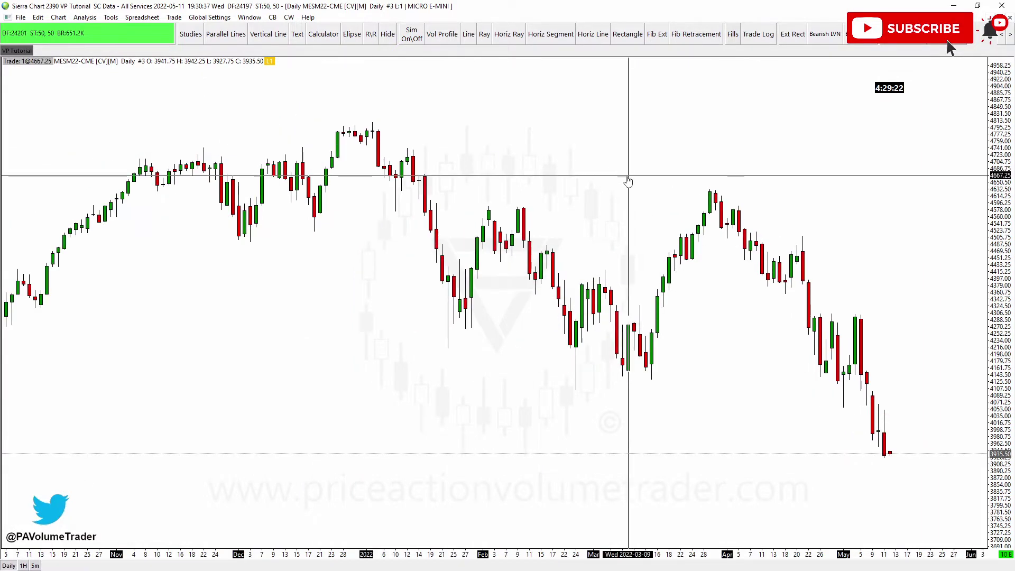
pyautogui.scroll(-1, 613, 174)
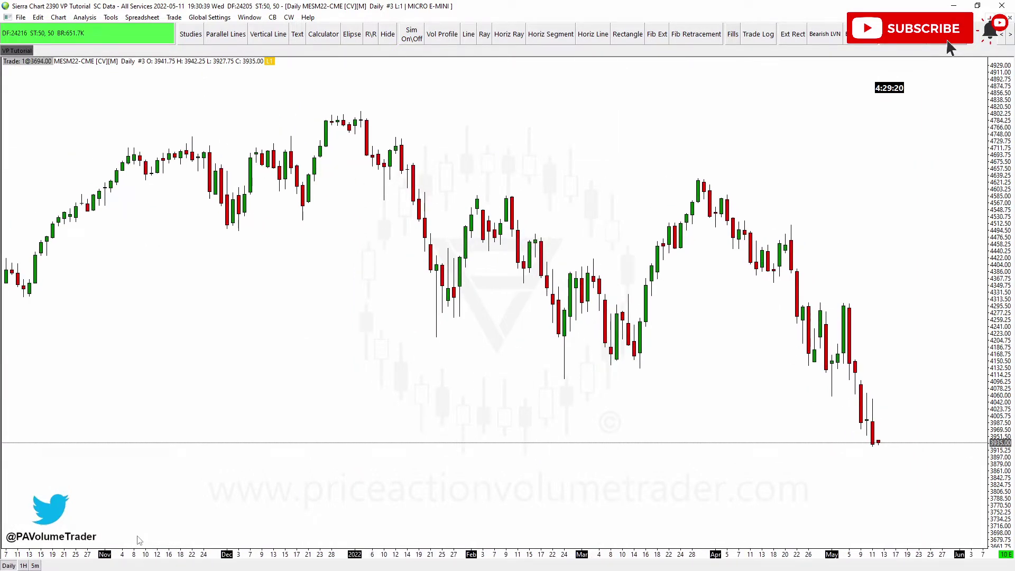
pyautogui.click(22, 565)
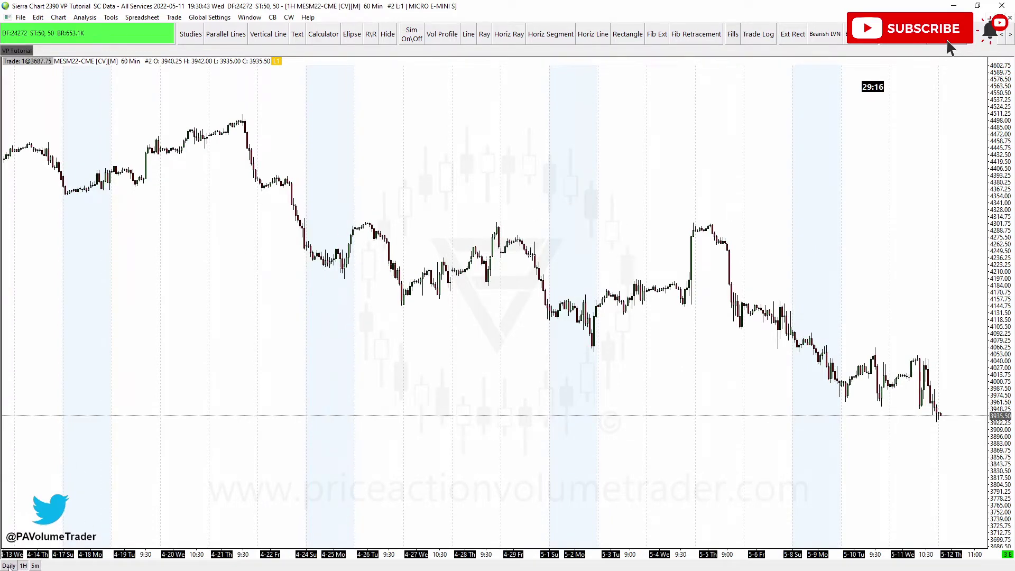
pyautogui.hotkey('ctrl', 'Tab')
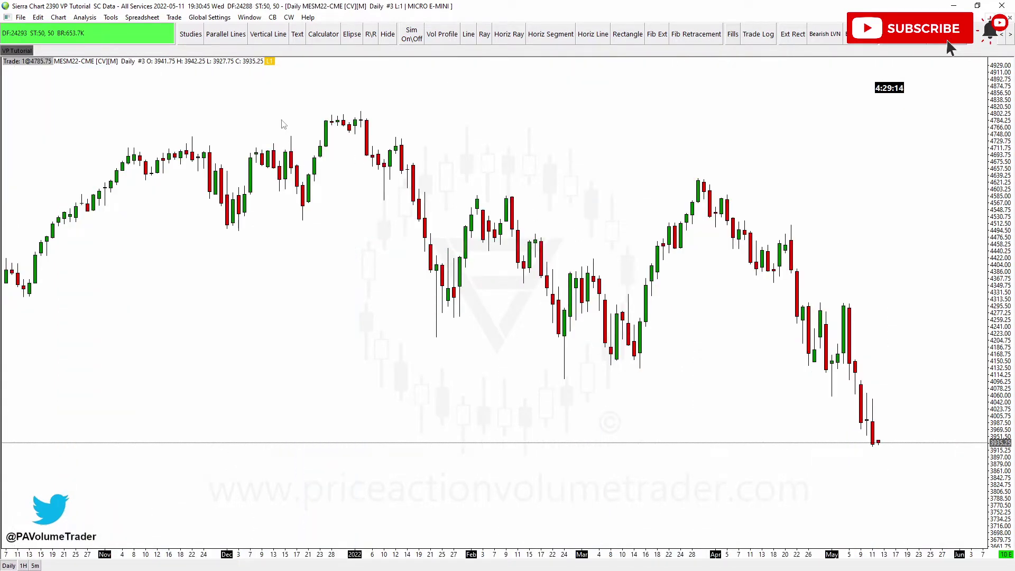
# Add and apply the Moving Average - Simple study from Analysis > Studies
pyautogui.click(78, 18)
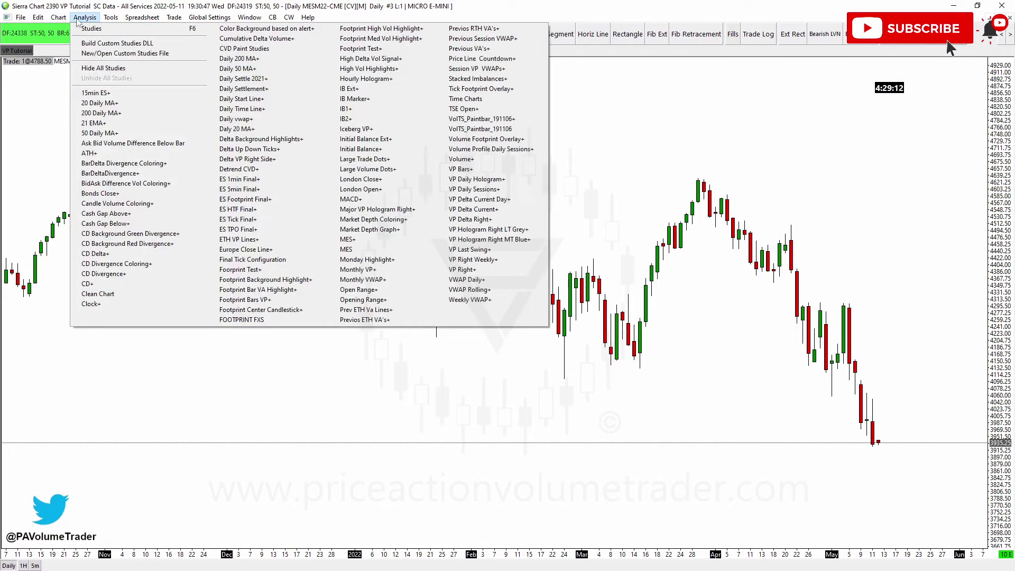
pyautogui.click(93, 29)
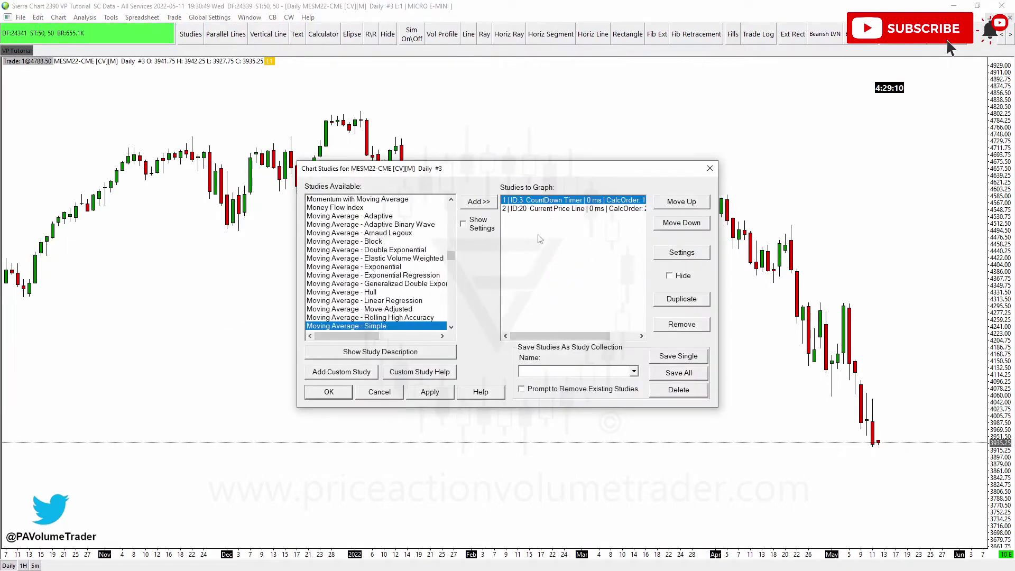
pyautogui.click(547, 209)
pyautogui.scroll(-1, 391, 281)
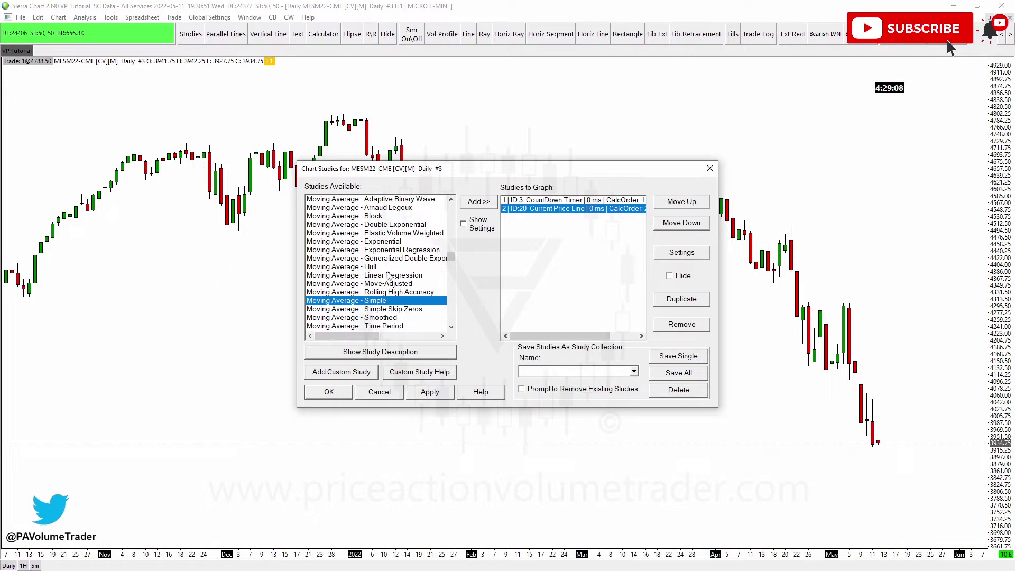
pyautogui.click(358, 303)
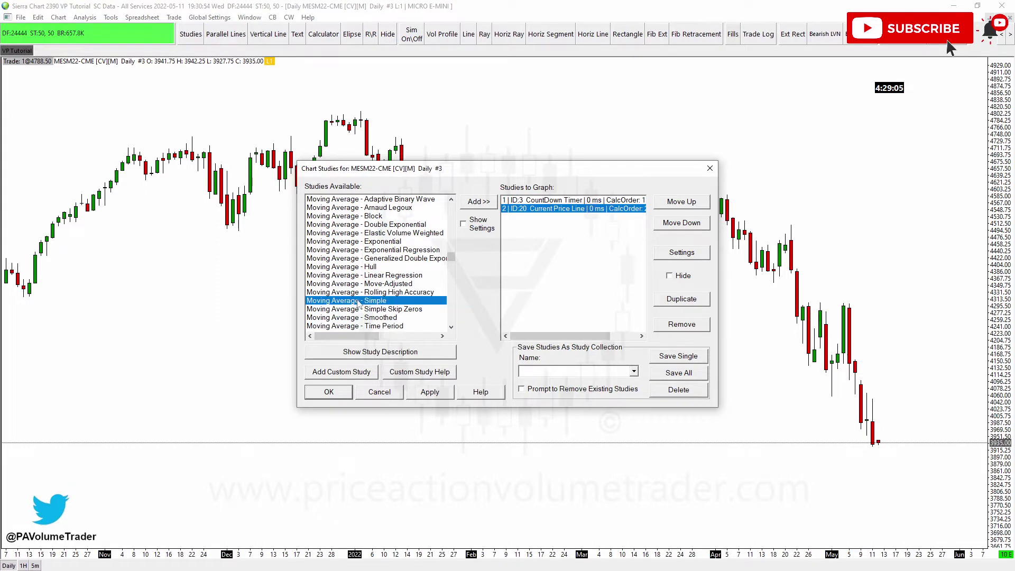
pyautogui.click(476, 205)
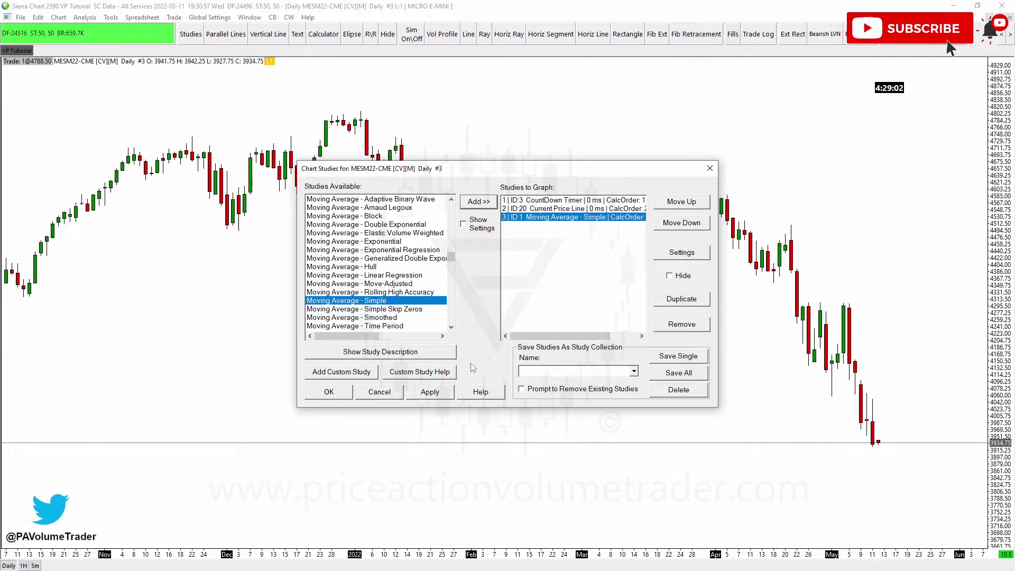
pyautogui.click(433, 394)
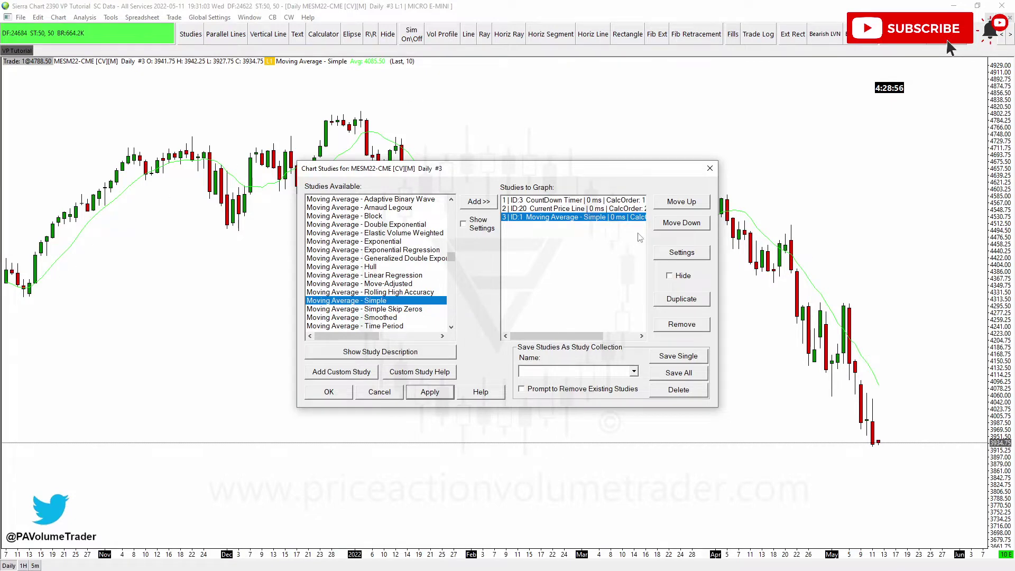
# Set the simple moving average's Length to 50 and short name '50 MA', then apply and close
pyautogui.click(681, 252)
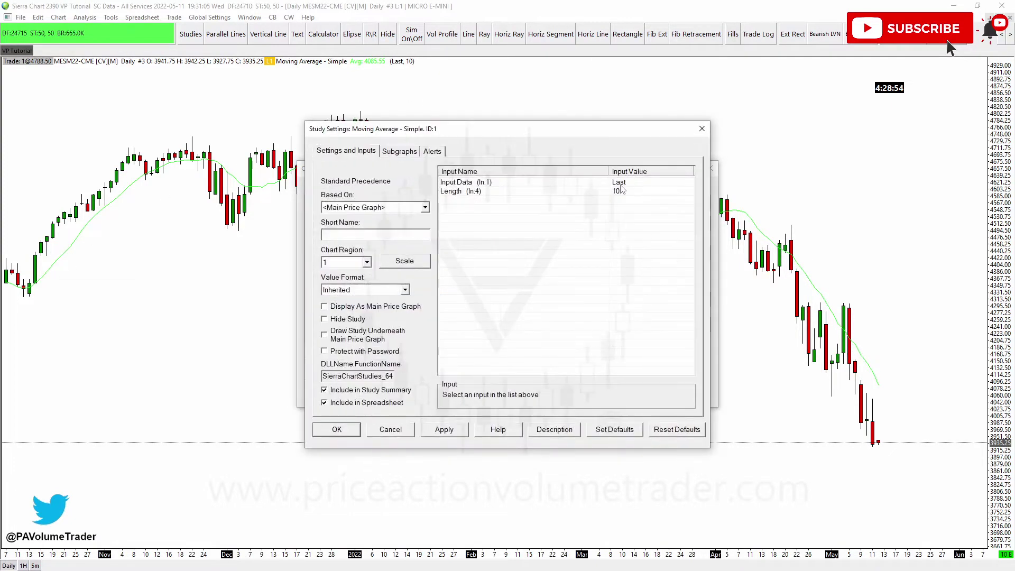
pyautogui.press('Escape')
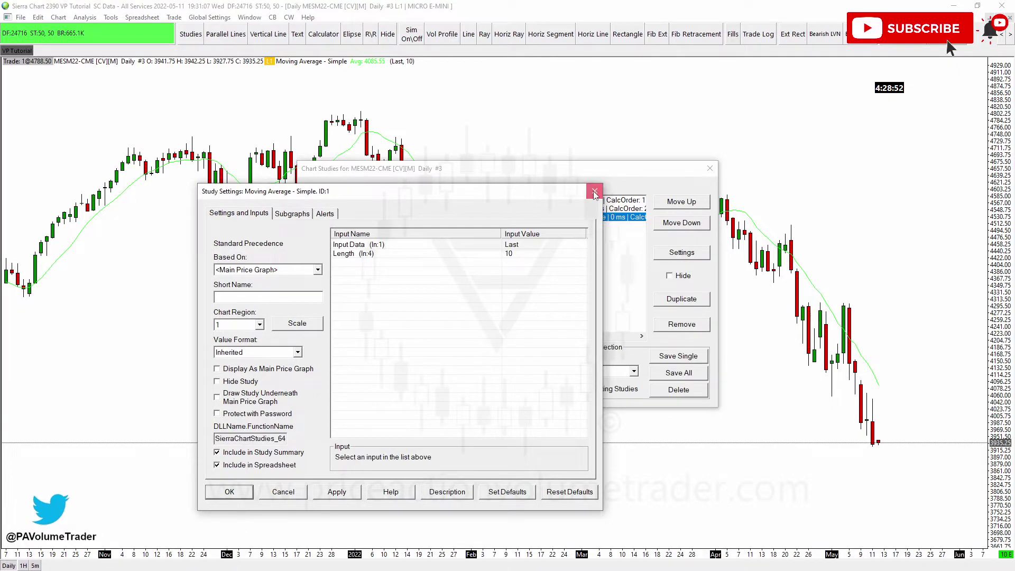
pyautogui.press('Return')
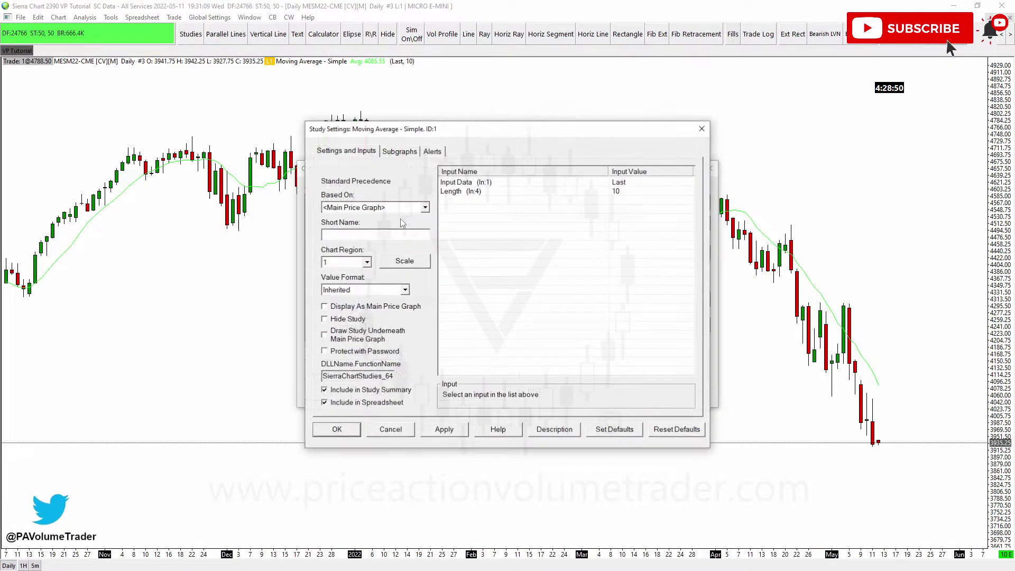
pyautogui.click(620, 194)
pyautogui.doubleClick(621, 194)
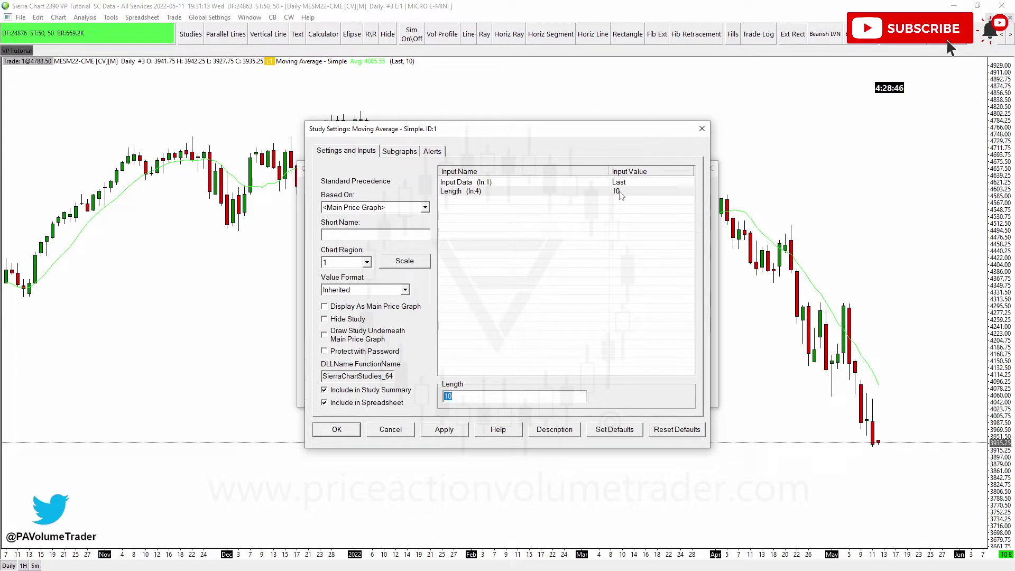
pyautogui.write('50')
pyautogui.click(449, 432)
pyautogui.click(349, 430)
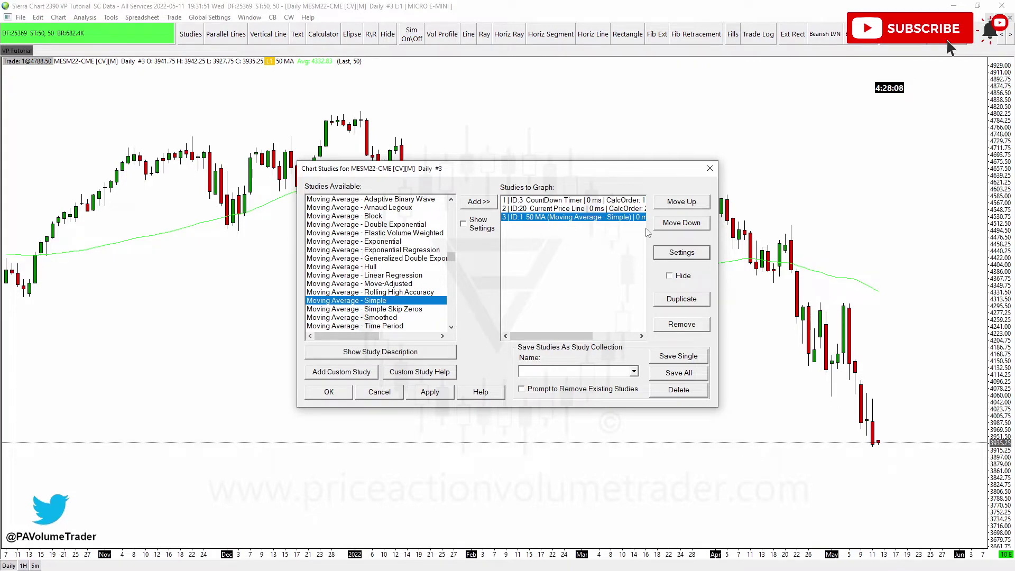
# Bring up the colour picker for the 50 MA study's green Avg subgraph line
pyautogui.click(681, 253)
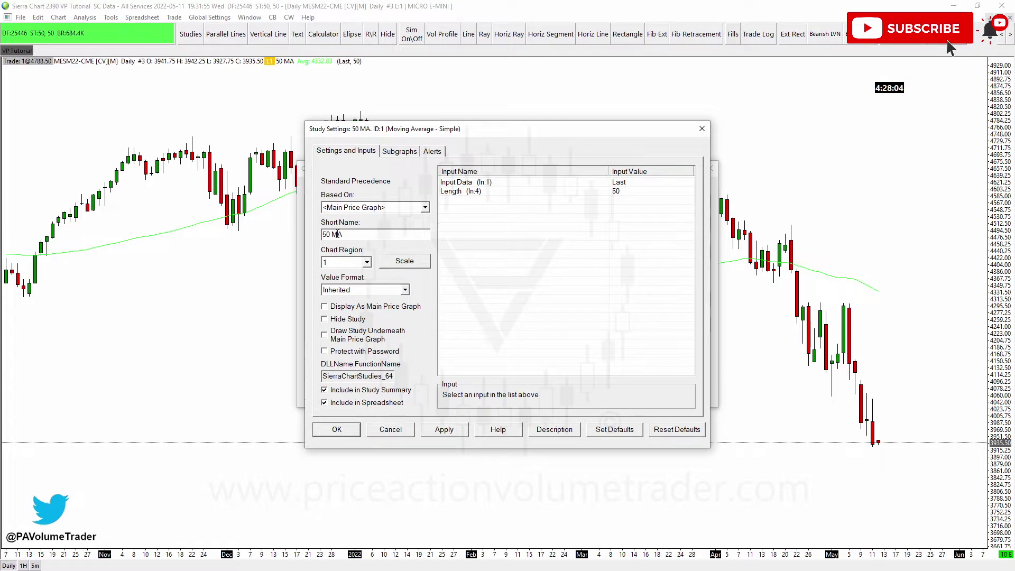
pyautogui.click(344, 430)
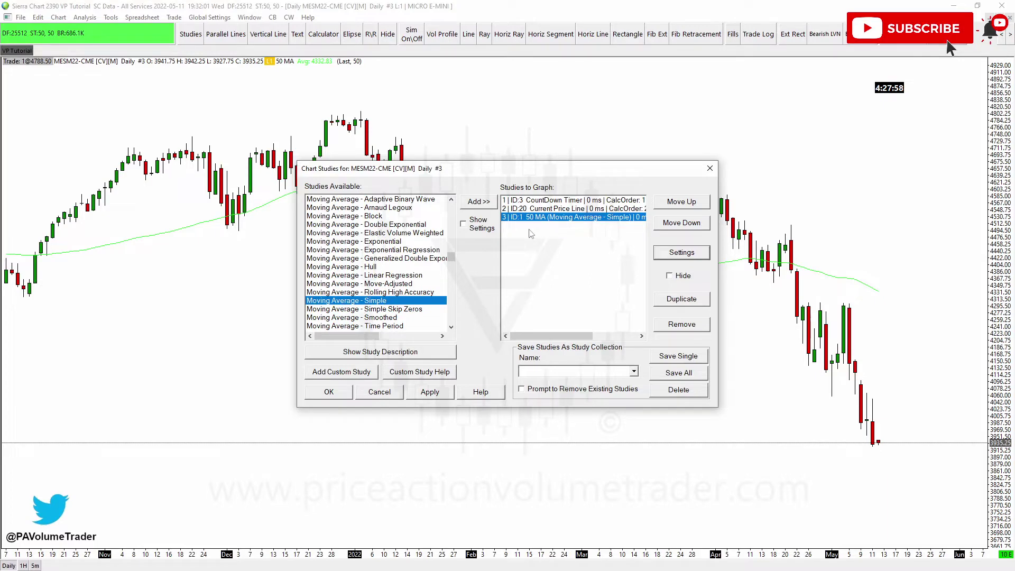
pyautogui.click(682, 253)
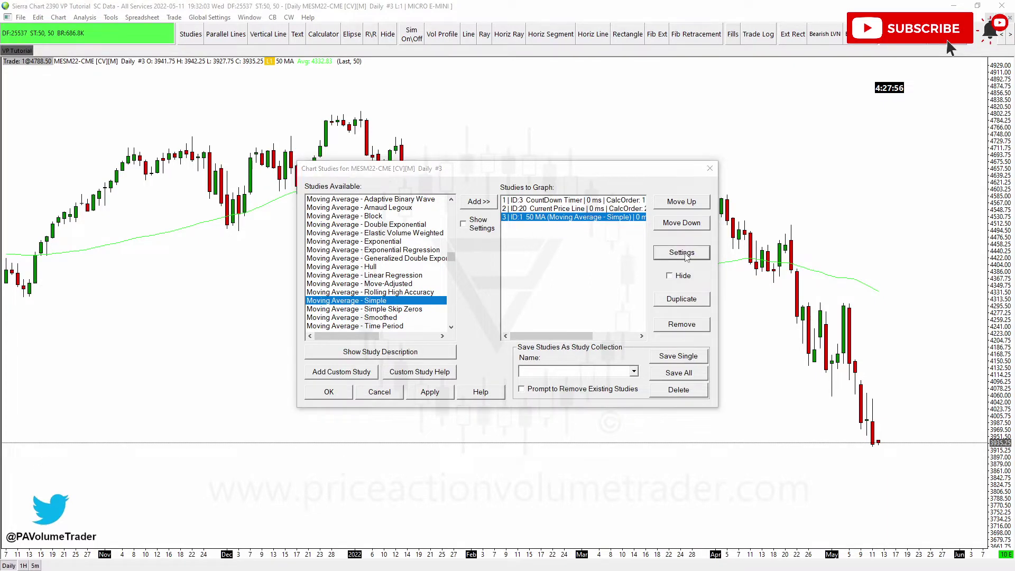
pyautogui.click(399, 152)
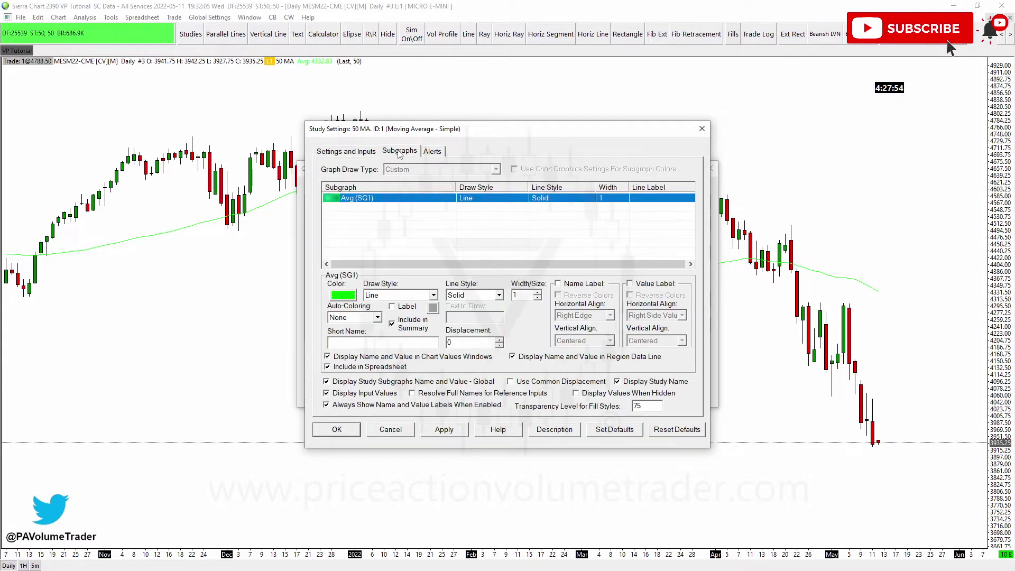
pyautogui.click(343, 294)
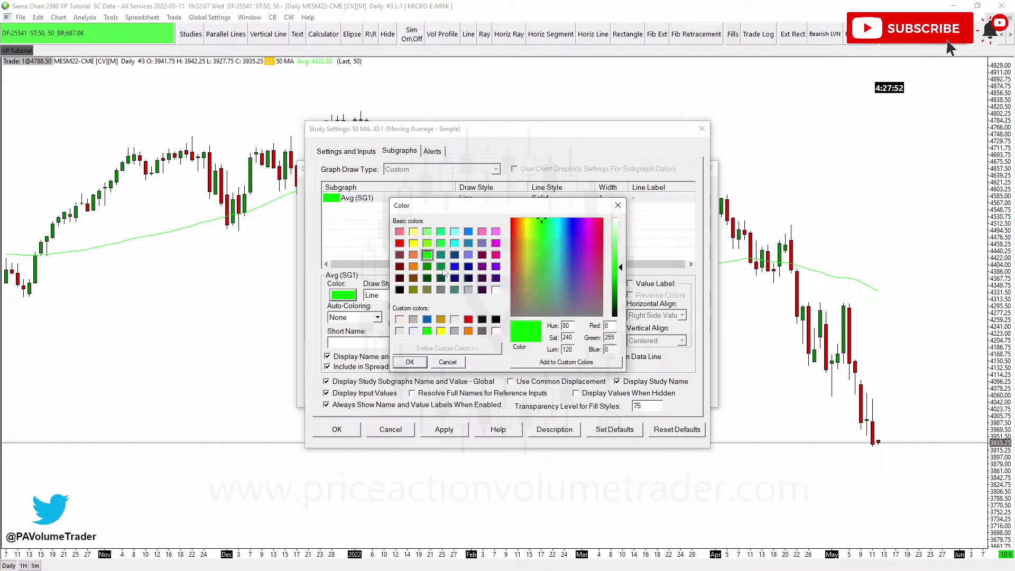